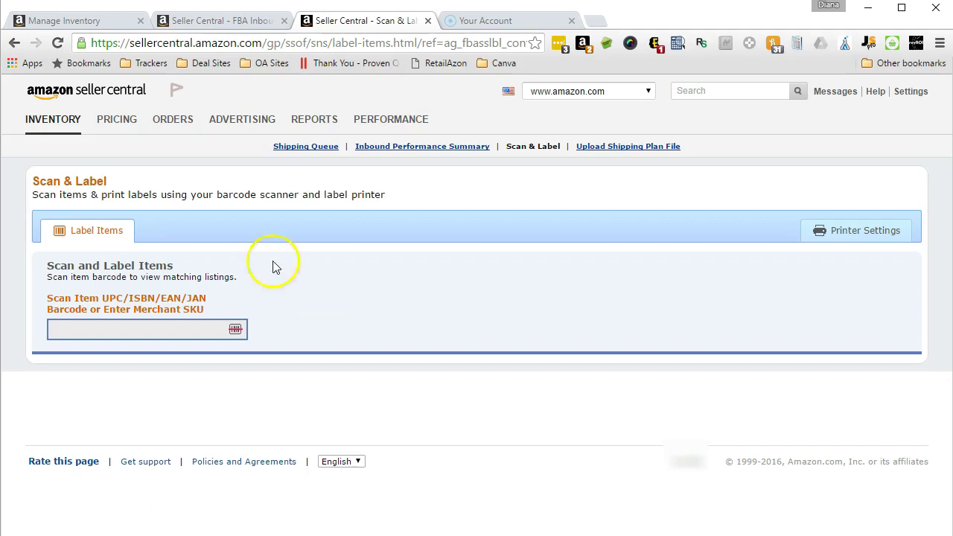
- Visit the FBA shipments queue, then return to the Scan & Label page
{"action": "mouse_move", "coordinate": [59, 124]}
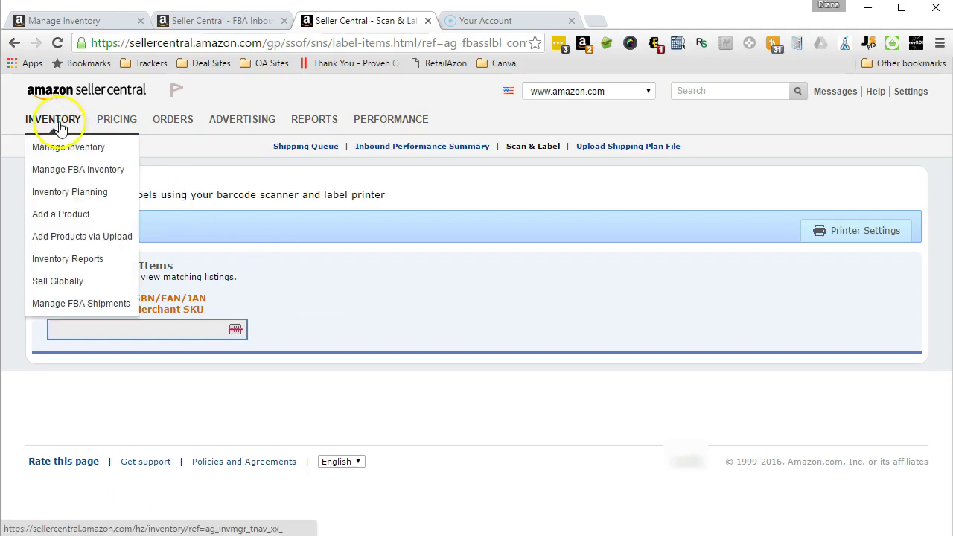
{"action": "left_click", "coordinate": [80, 304]}
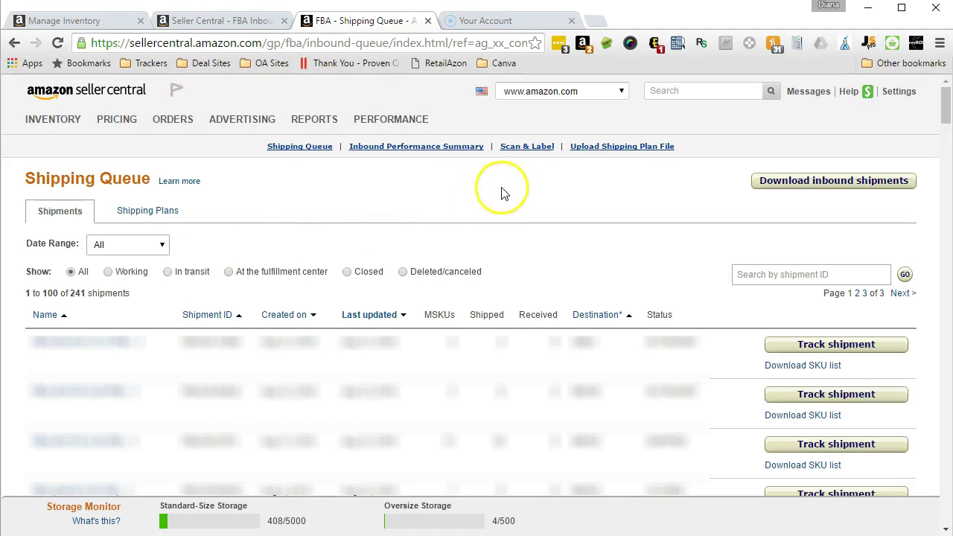
{"action": "left_click", "coordinate": [535, 146]}
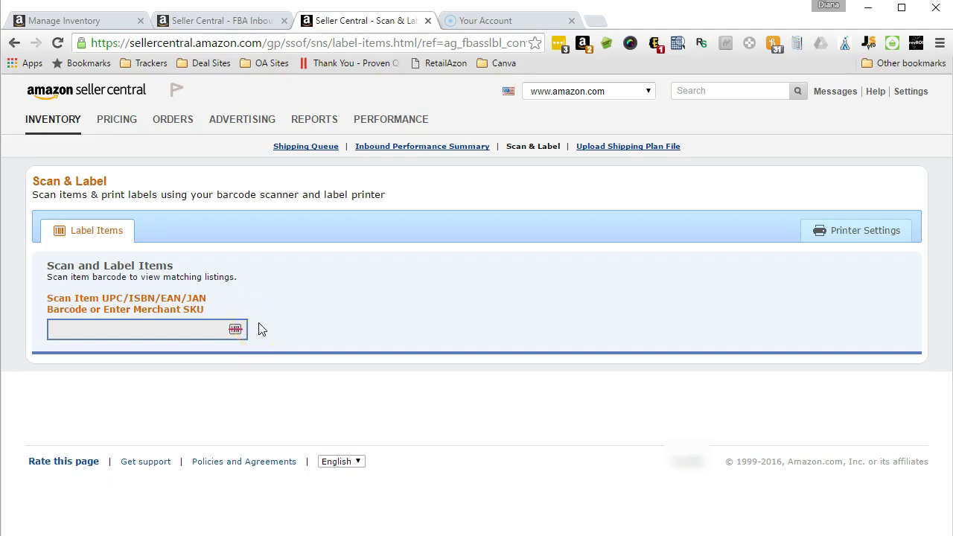
- Close the label size settings unchanged, then submit an empty barcode lookup to get the warning
{"action": "left_click", "coordinate": [863, 244]}
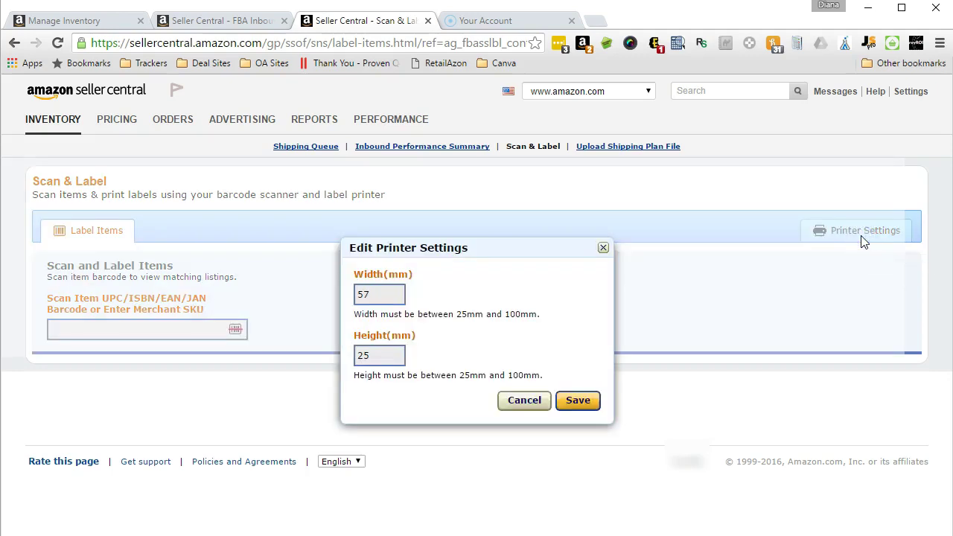
{"action": "left_click", "coordinate": [447, 284]}
{"action": "left_click", "coordinate": [569, 314]}
{"action": "left_click", "coordinate": [424, 360]}
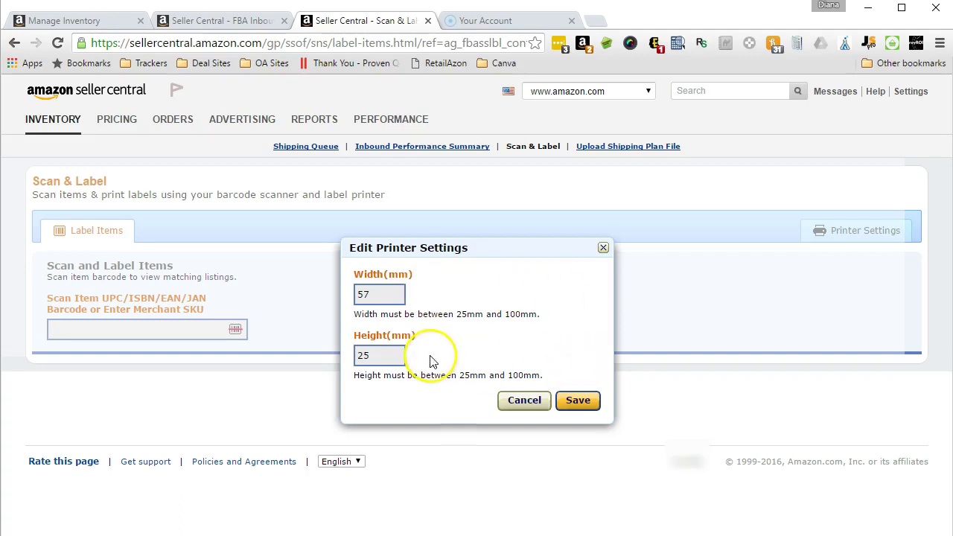
{"action": "left_click", "coordinate": [526, 400]}
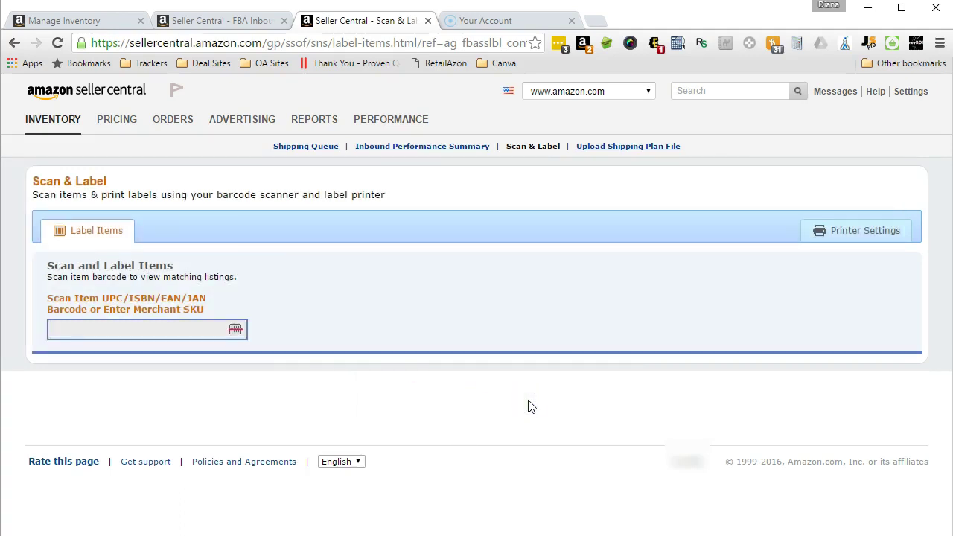
{"action": "left_click", "coordinate": [323, 295]}
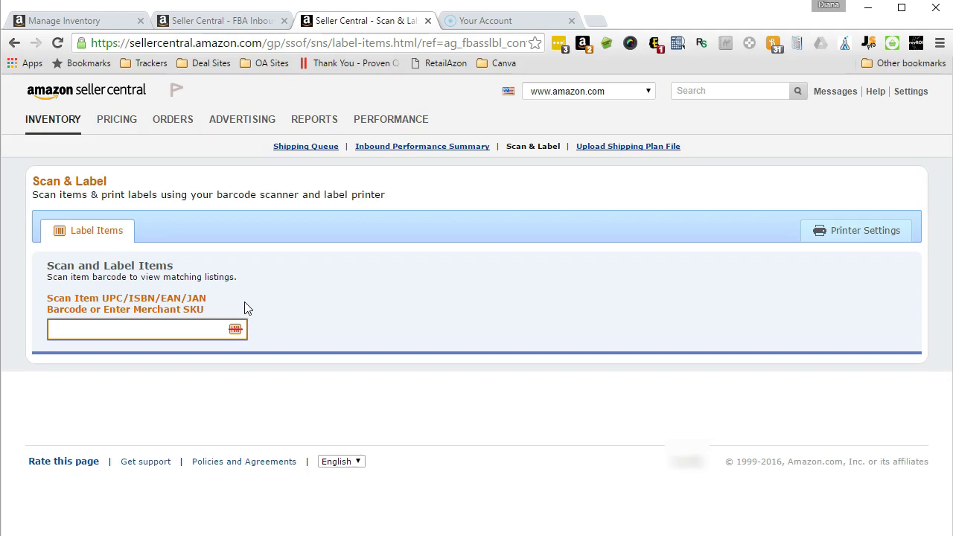
{"action": "key", "text": "Return"}
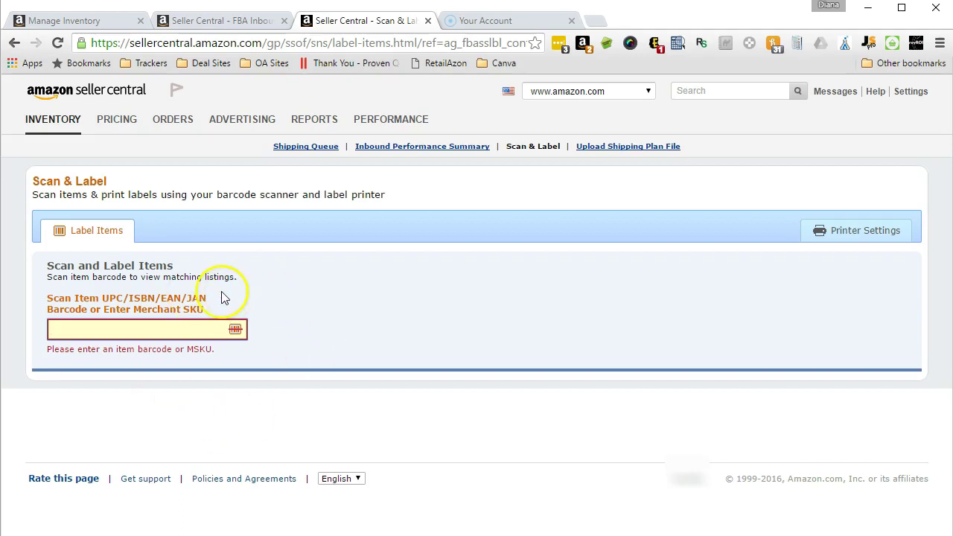
- Copy SKU BK-07-05-16-_10-5.98 from Manage Inventory into the Scan & Label barcode field
{"action": "left_click", "coordinate": [93, 24]}
{"action": "mouse_move", "coordinate": [286, 201]}
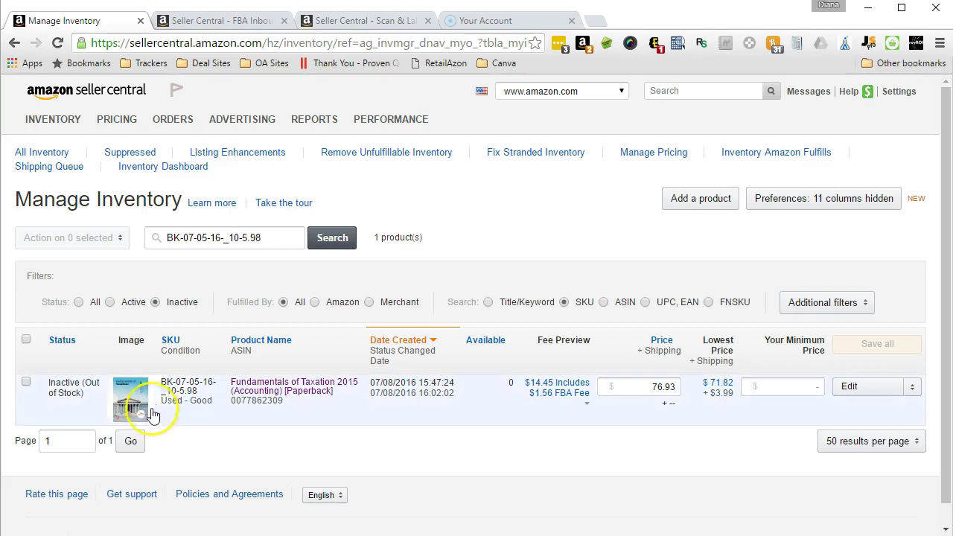
{"action": "left_click_drag", "start_coordinate": [161, 380], "coordinate": [200, 392]}
{"action": "right_click", "coordinate": [200, 392]}
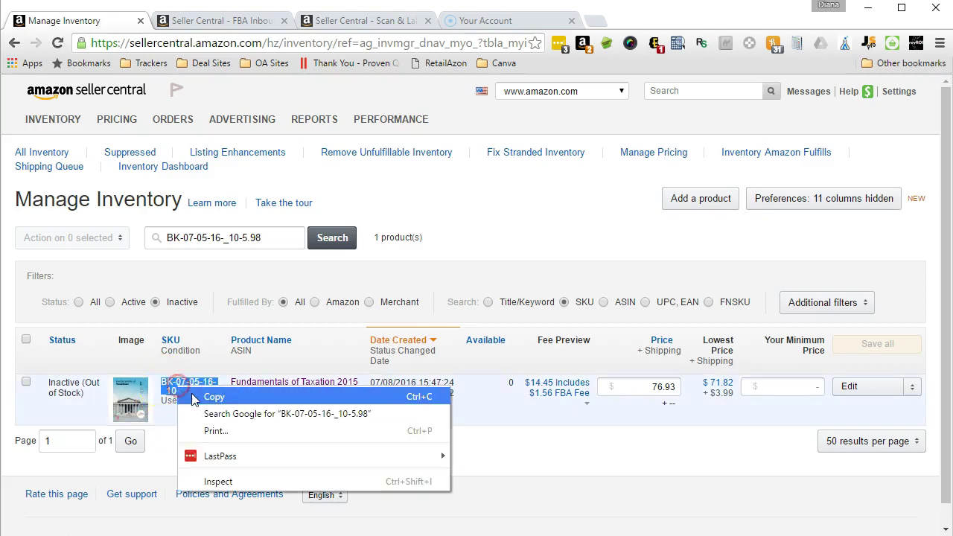
{"action": "left_click", "coordinate": [216, 396]}
{"action": "left_click", "coordinate": [356, 21]}
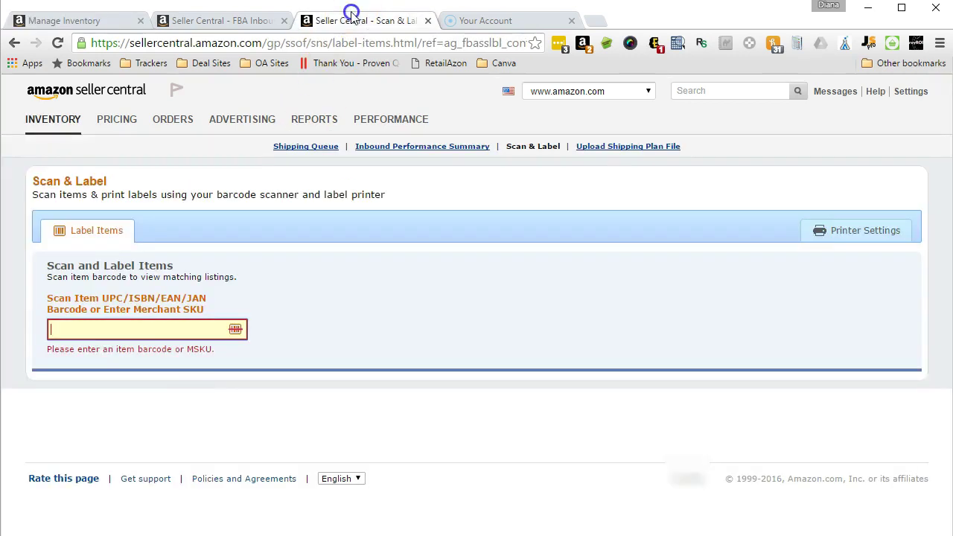
{"action": "right_click", "coordinate": [93, 333]}
{"action": "left_click", "coordinate": [106, 362]}
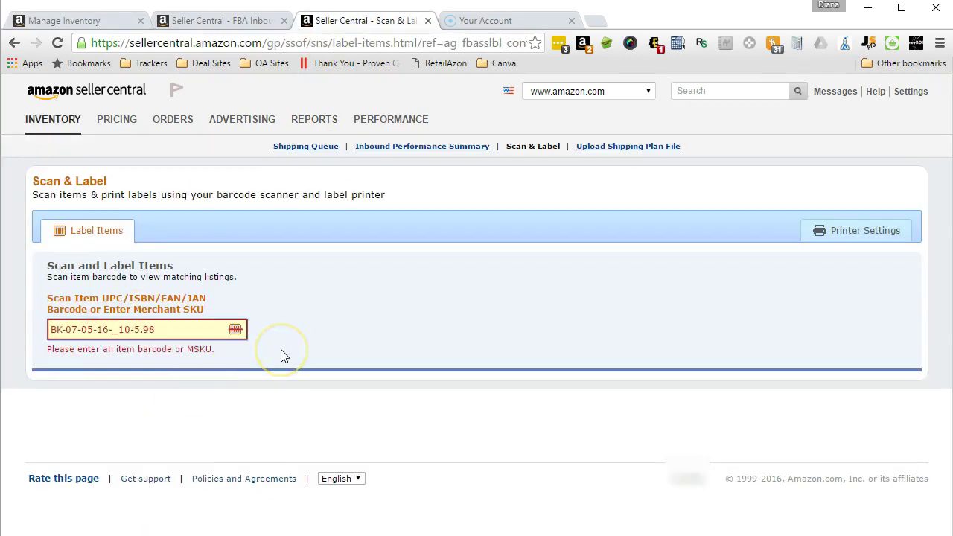
- Look up SKU BK-07-05-16-_10-5.98 to bring up the X0015EOJPD label preview
{"action": "key", "text": "Return"}
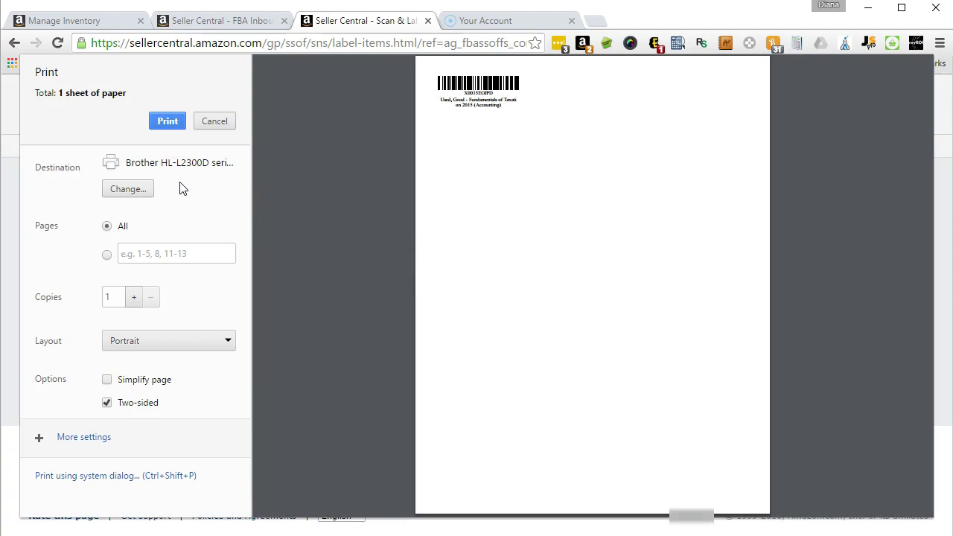
- Change the print destination from the Brother printer to the DYMO LabelWriter 450
{"action": "left_click", "coordinate": [134, 189]}
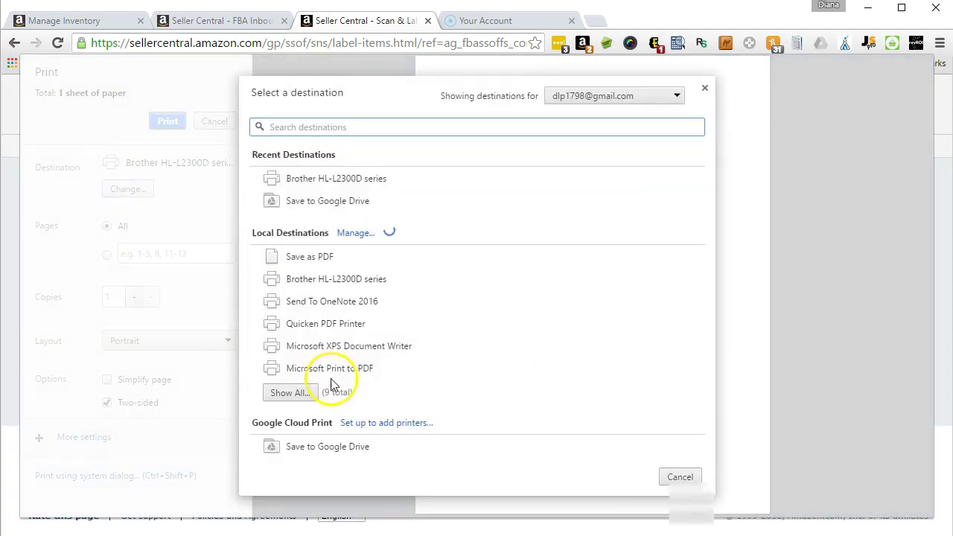
{"action": "left_click", "coordinate": [312, 392]}
{"action": "left_click", "coordinate": [340, 445]}
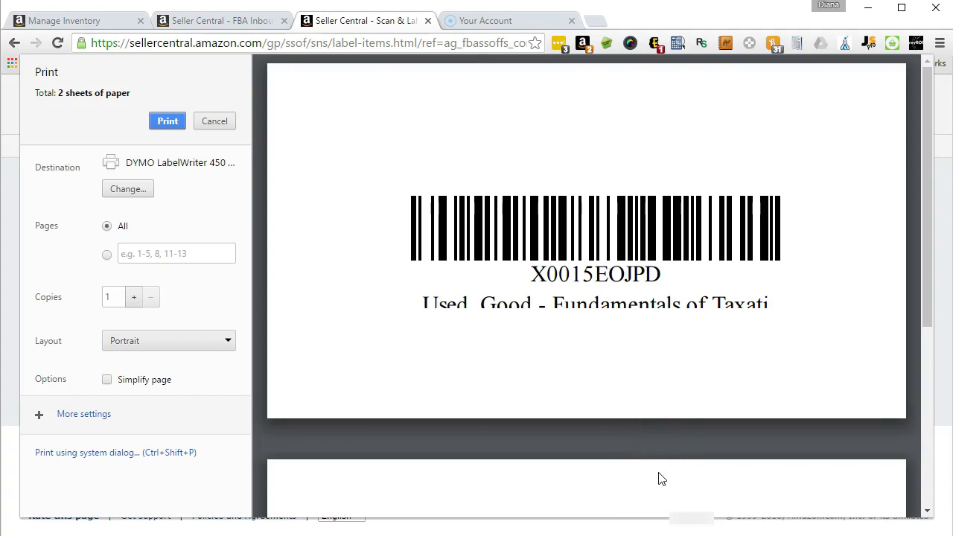
- Set the label margins to Minimum under the additional print settings
{"action": "left_click", "coordinate": [40, 419]}
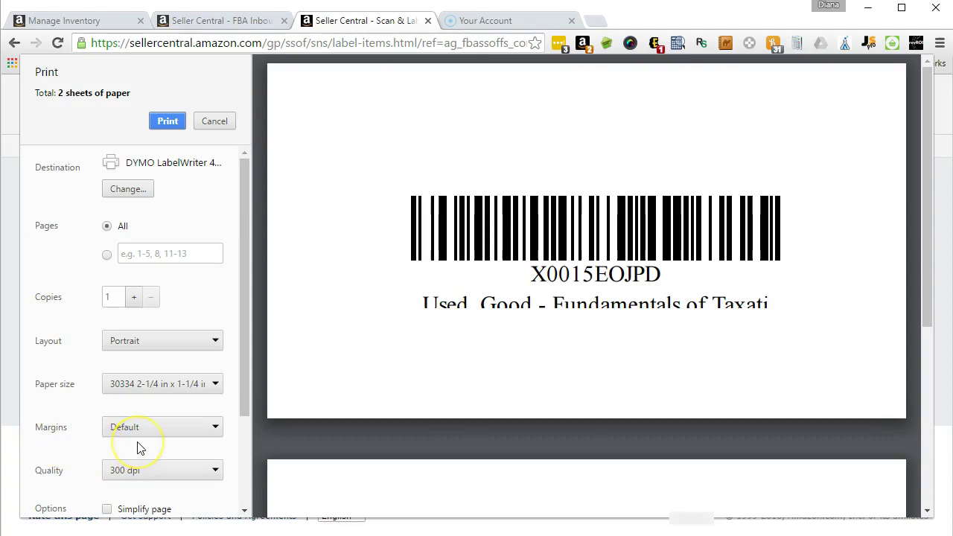
{"action": "left_click", "coordinate": [216, 428]}
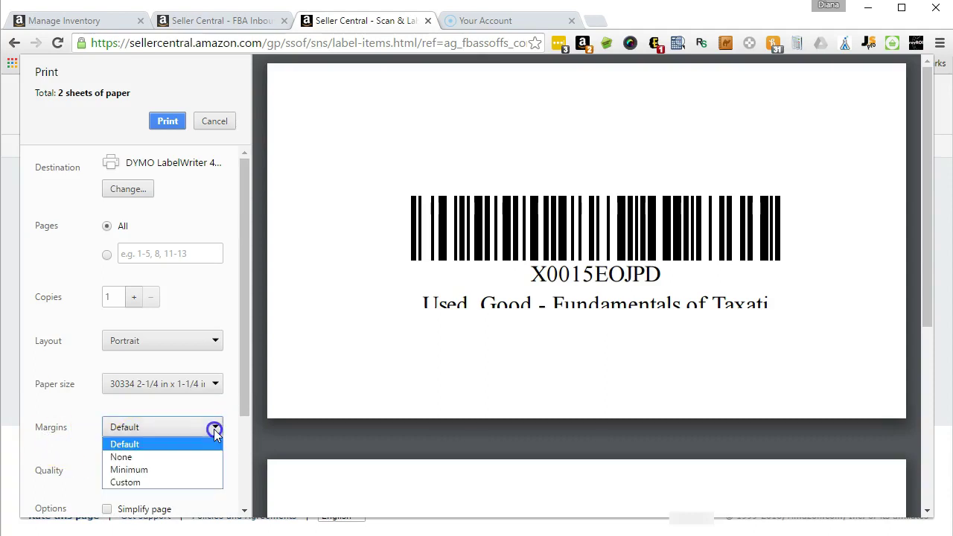
{"action": "left_click", "coordinate": [130, 470]}
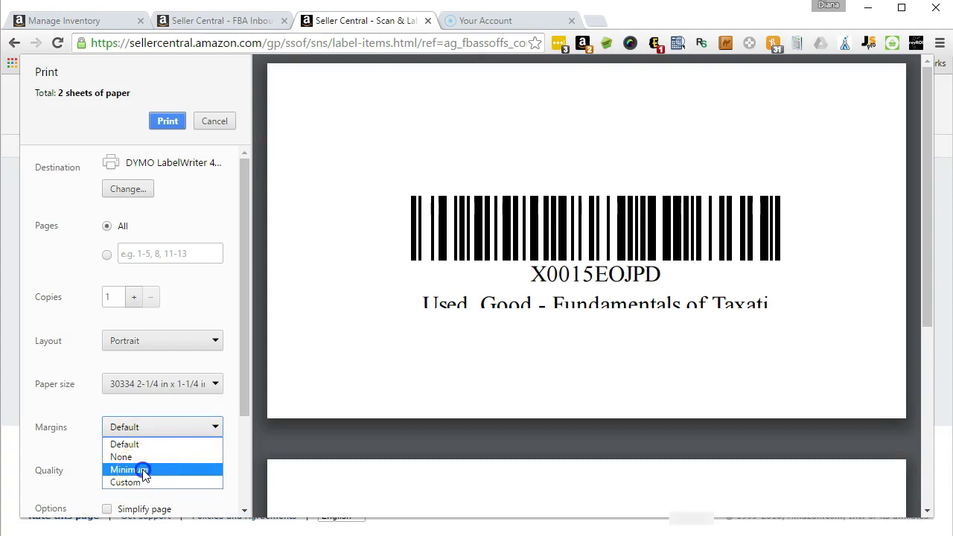
{"action": "left_click", "coordinate": [357, 385]}
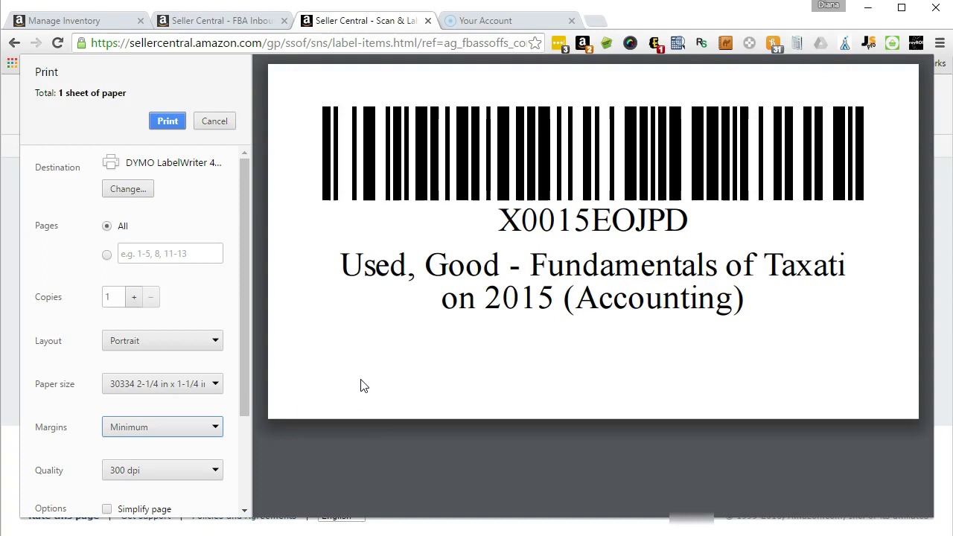
- Return the copy count to 1 and print the X0015EOJPD book label
{"action": "left_click", "coordinate": [134, 298]}
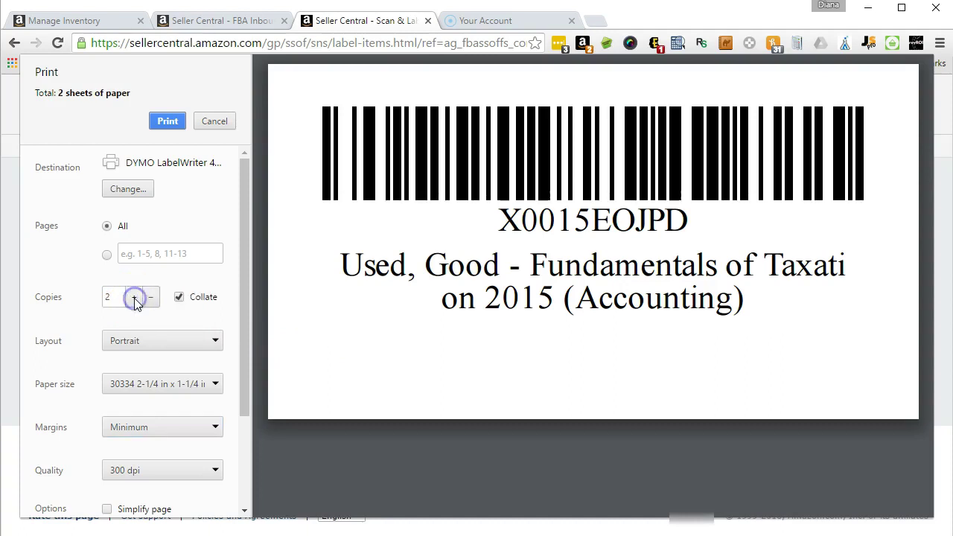
{"action": "left_click", "coordinate": [134, 298]}
{"action": "left_click", "coordinate": [134, 298]}
{"action": "left_click", "coordinate": [134, 298]}
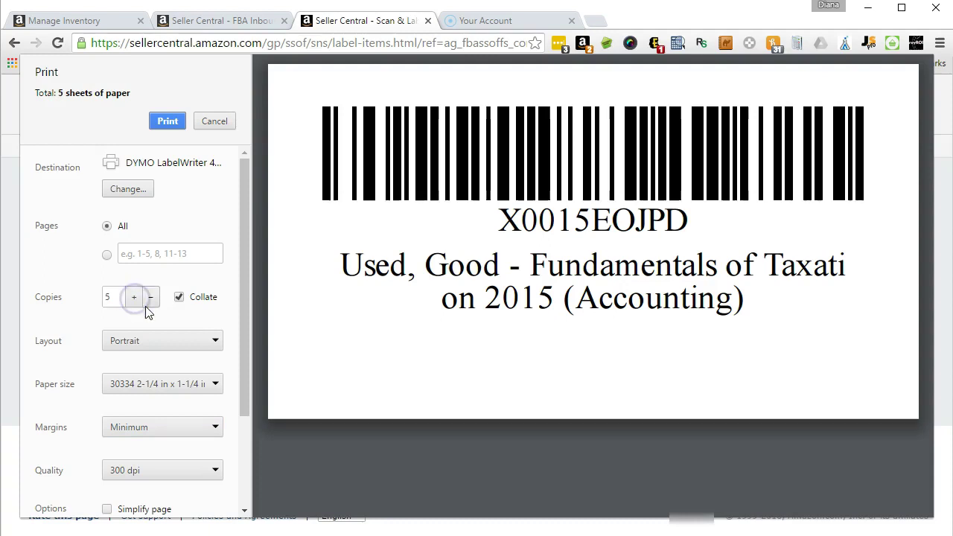
{"action": "left_click", "coordinate": [149, 298]}
{"action": "left_click", "coordinate": [149, 297]}
{"action": "left_click", "coordinate": [149, 298]}
{"action": "left_click", "coordinate": [149, 298]}
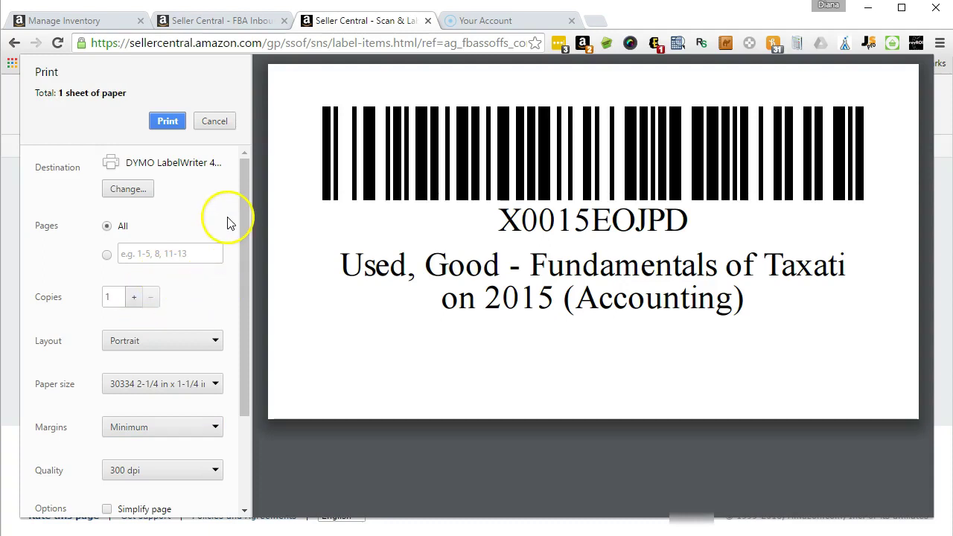
{"action": "left_click", "coordinate": [165, 125]}
{"action": "mouse_move", "coordinate": [165, 128]}
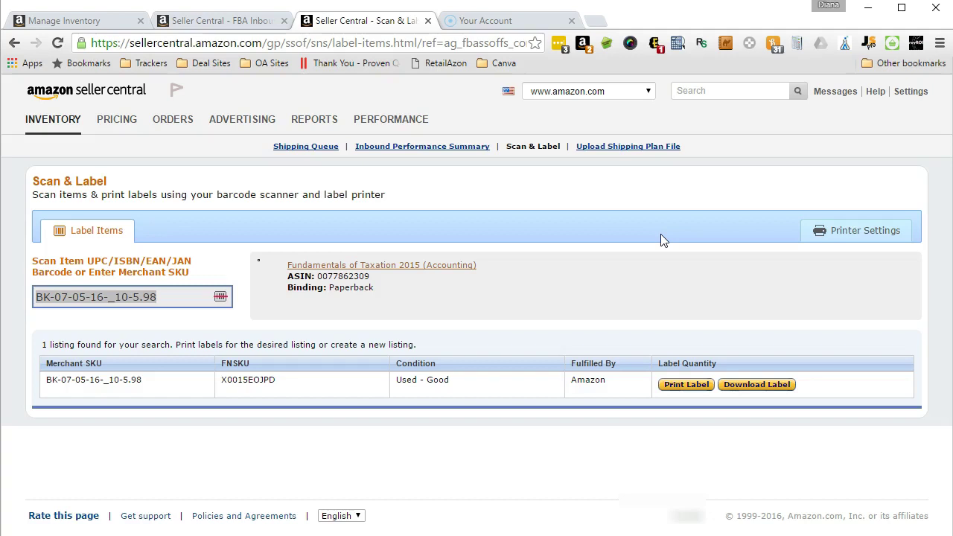
- Switch to the FBA Inbound tab listing the shipment's 16 products
{"action": "left_click", "coordinate": [220, 23]}
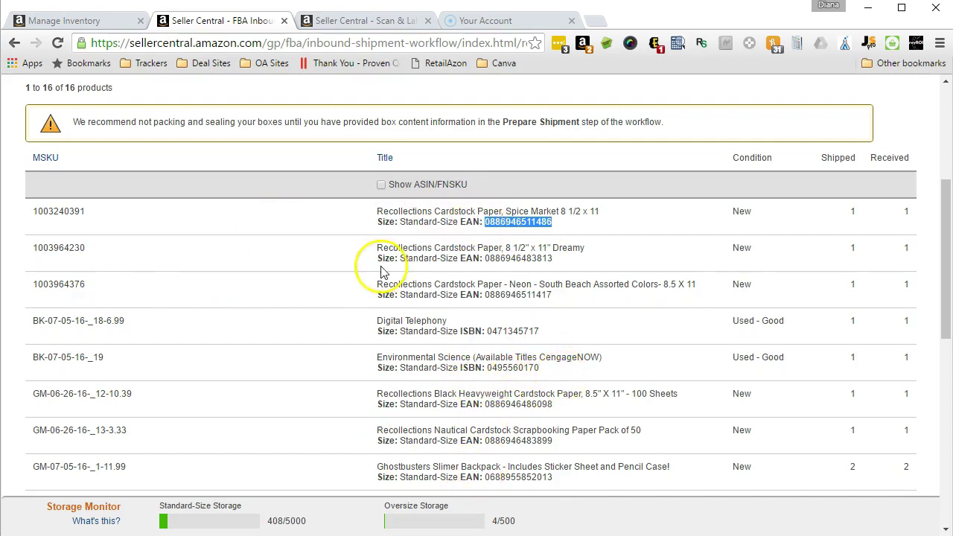
{"action": "left_click", "coordinate": [298, 239]}
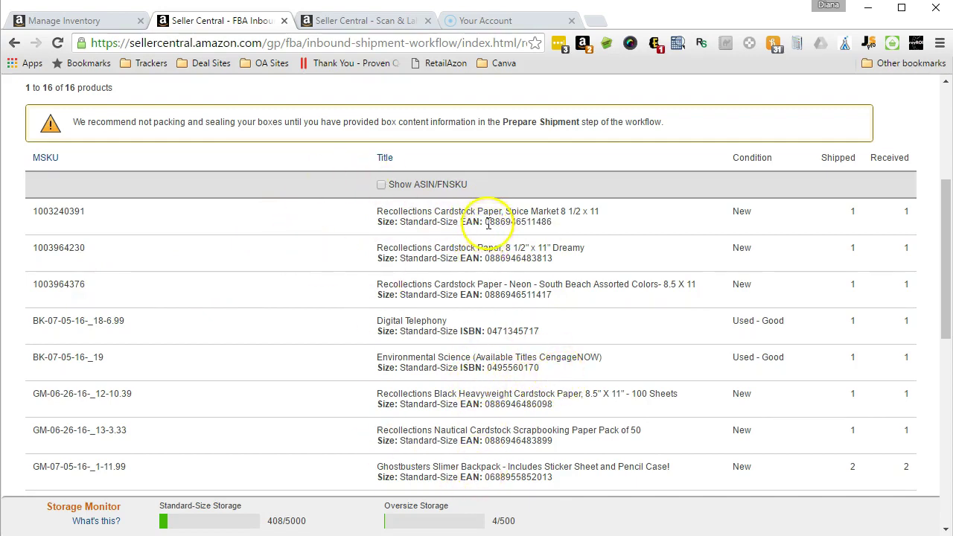
{"action": "left_click_drag", "start_coordinate": [485, 222], "coordinate": [551, 224]}
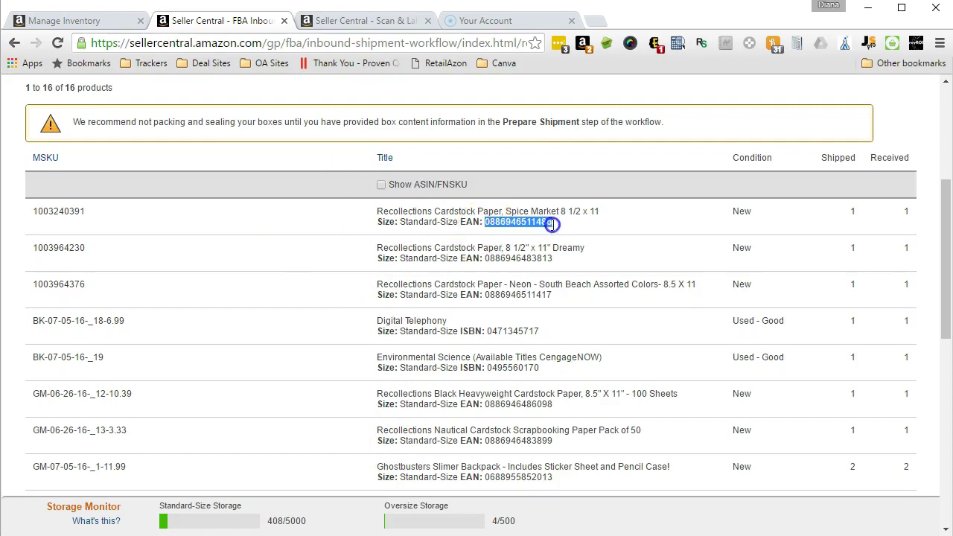
{"action": "right_click", "coordinate": [530, 224]}
{"action": "left_click", "coordinate": [564, 232]}
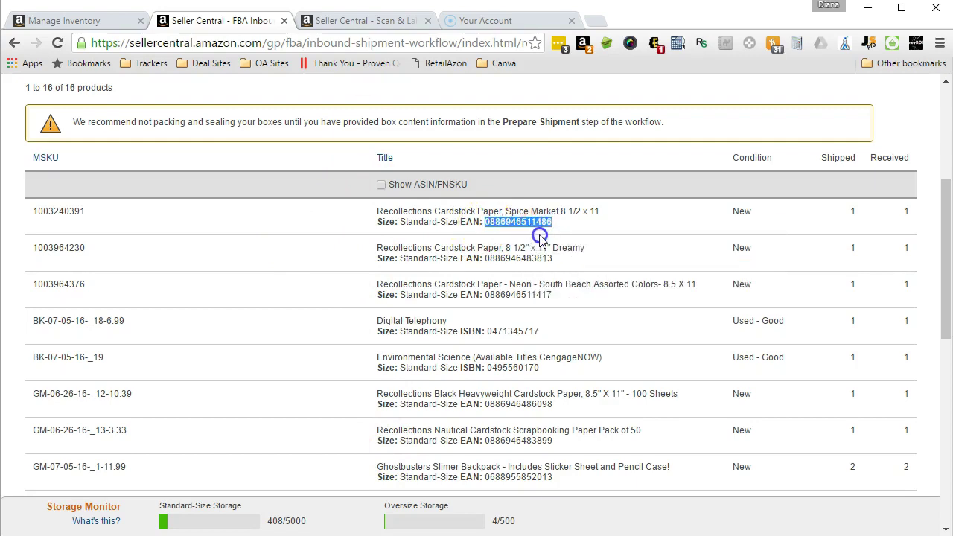
{"action": "left_click", "coordinate": [344, 24]}
{"action": "left_click", "coordinate": [162, 296]}
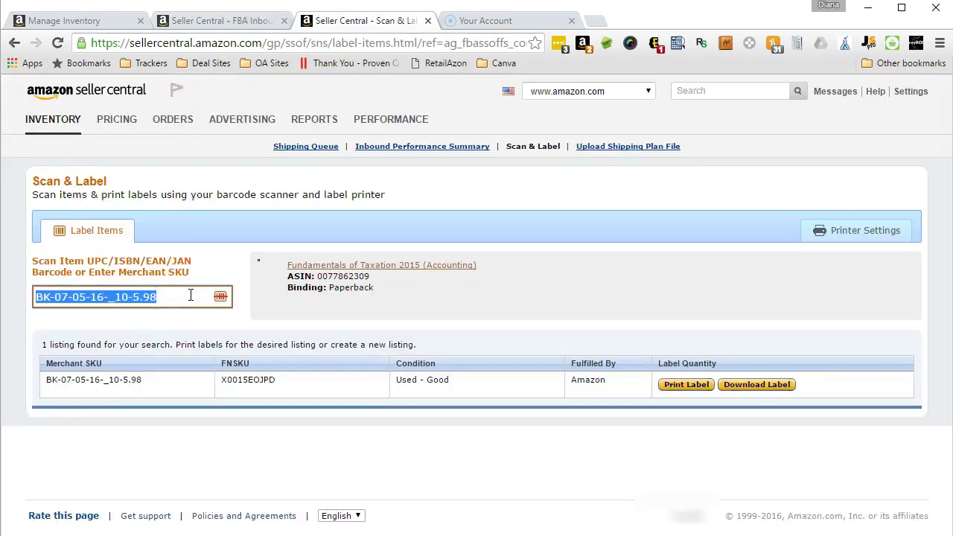
{"action": "key", "text": "BackSpace"}
{"action": "right_click", "coordinate": [76, 296]}
{"action": "left_click", "coordinate": [111, 382]}
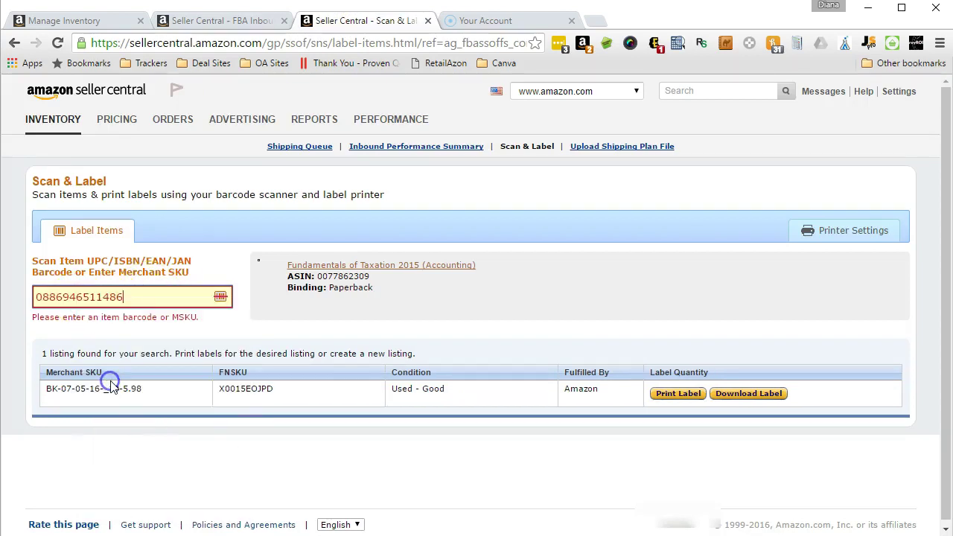
{"action": "key", "text": "Return"}
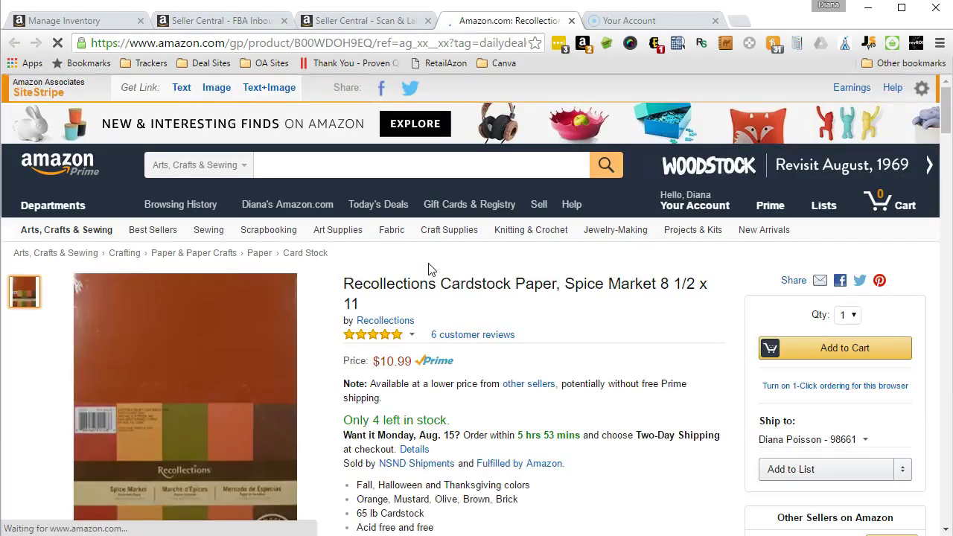
{"action": "left_click", "coordinate": [375, 22]}
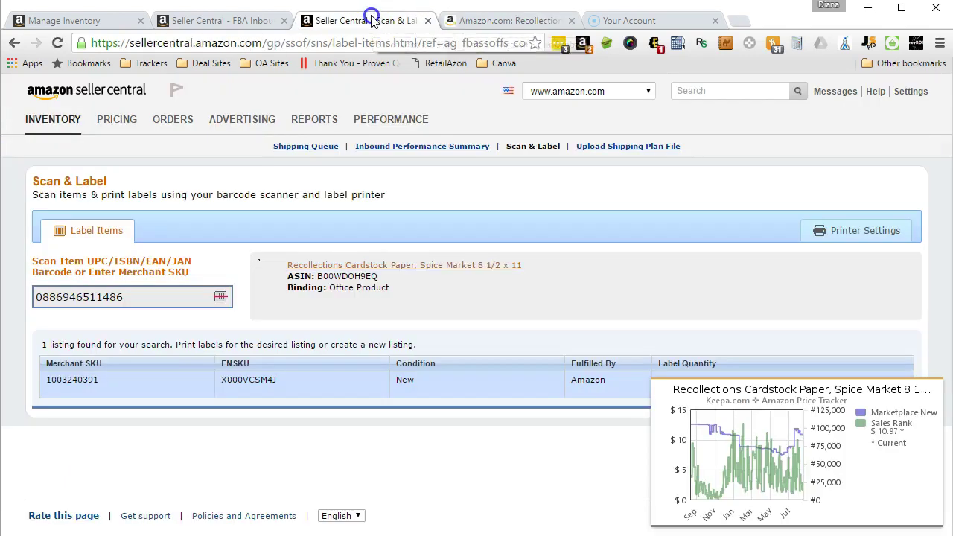
{"action": "left_click", "coordinate": [743, 206]}
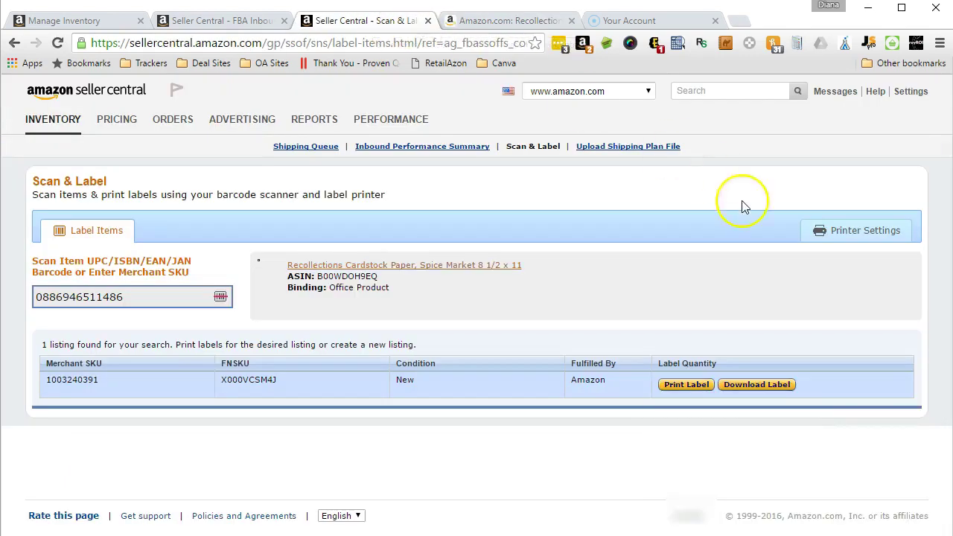
- Print the cardstock's X000VCSM4J label to the DYMO LabelWriter 450
{"action": "left_click", "coordinate": [687, 387]}
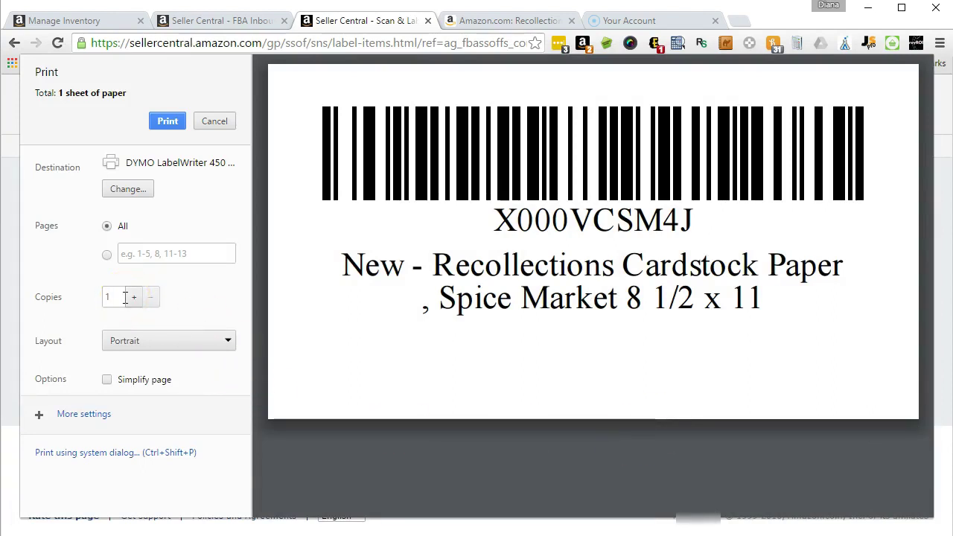
{"action": "left_click", "coordinate": [168, 122]}
{"action": "mouse_move", "coordinate": [168, 127]}
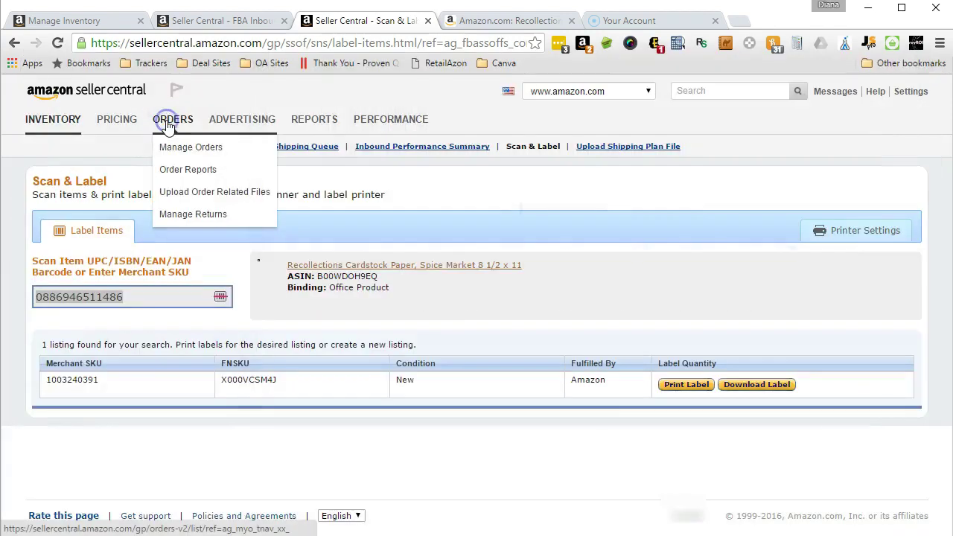